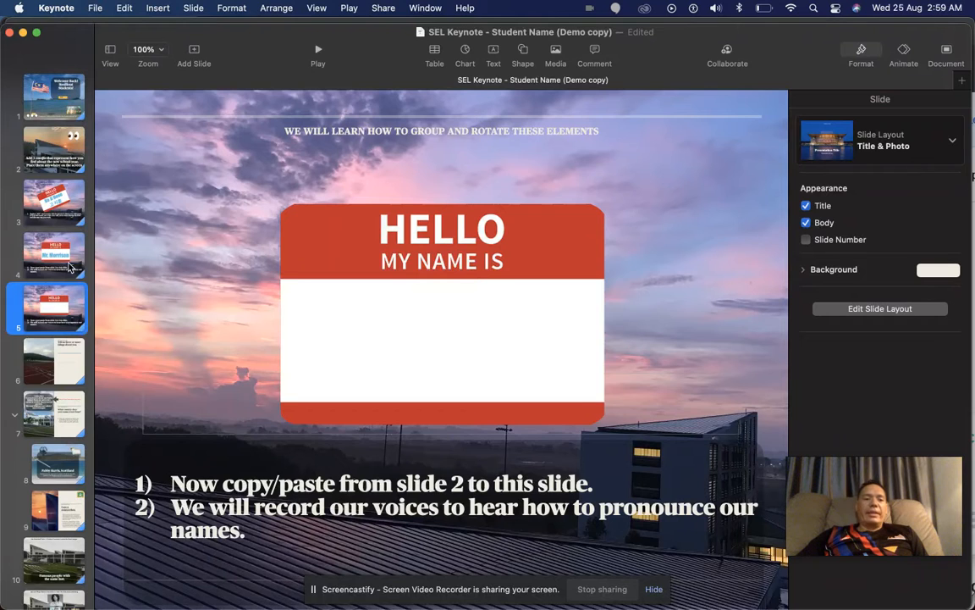
Delete the name tag image and the name text from slide 4.
{"action": "left_click", "coordinate": [66, 320]}
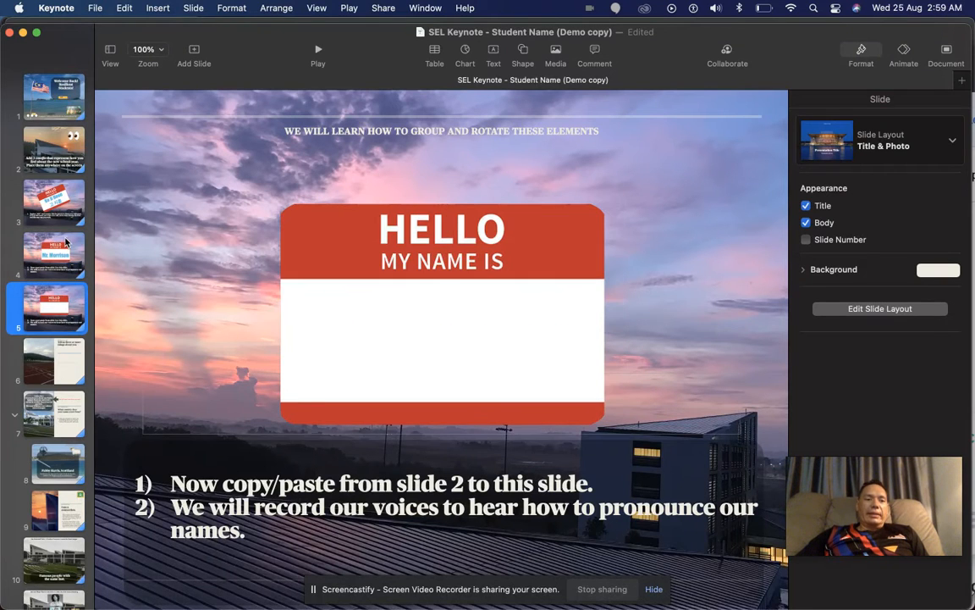
{"action": "left_click", "coordinate": [68, 212]}
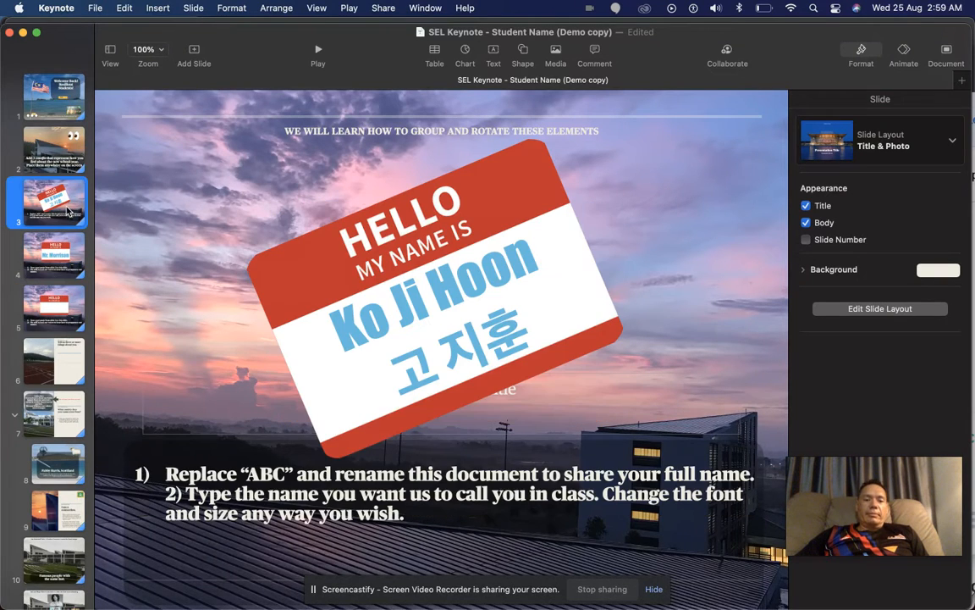
{"action": "left_click", "coordinate": [59, 256]}
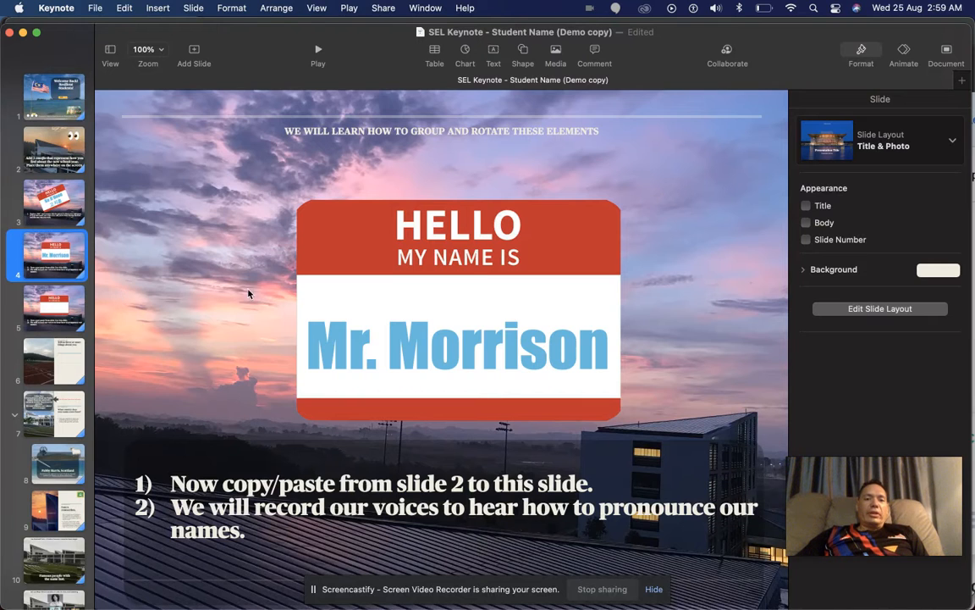
{"action": "left_click", "coordinate": [313, 251]}
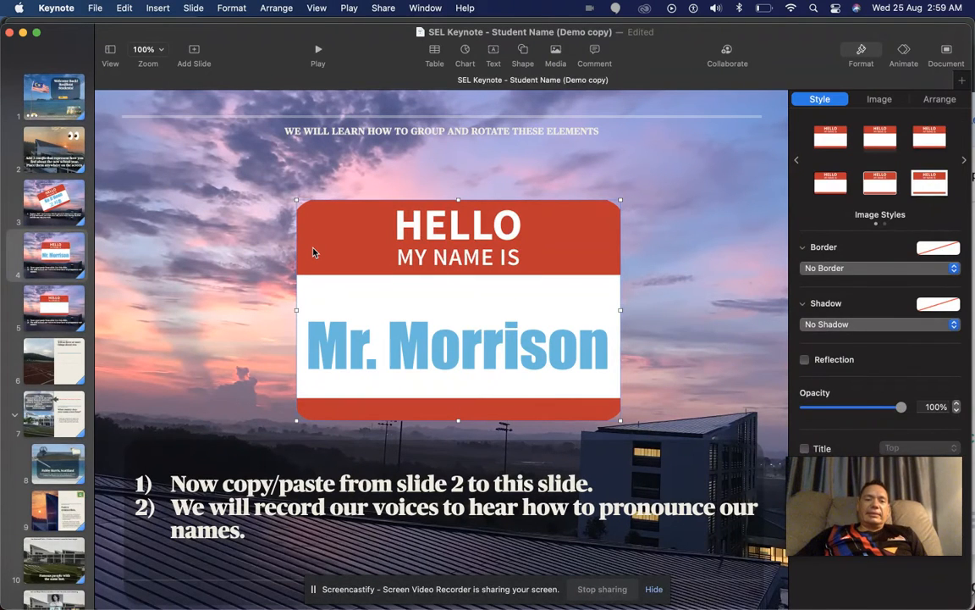
{"action": "key", "text": "Delete"}
{"action": "left_click", "coordinate": [370, 351]}
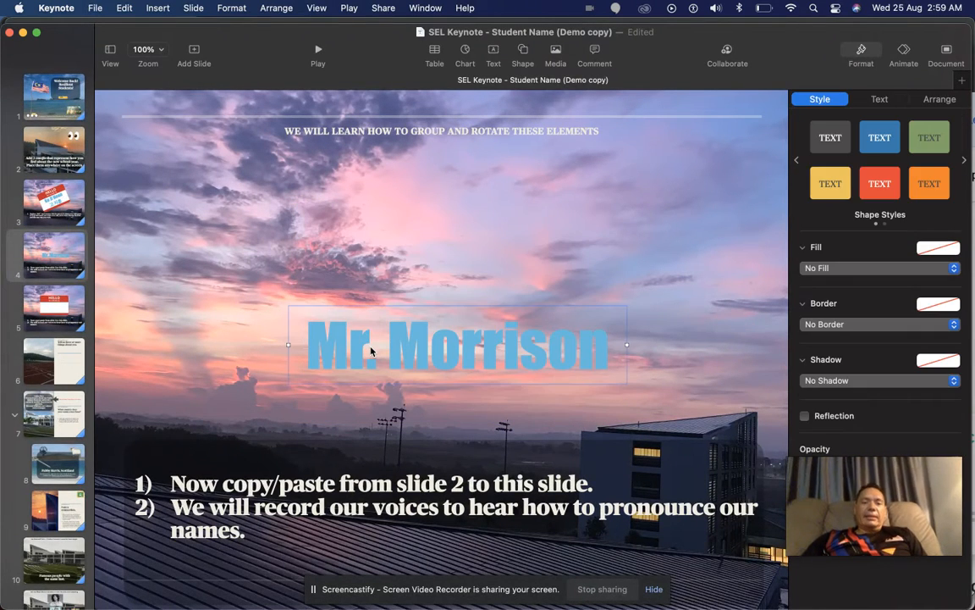
{"action": "key", "text": "Delete"}
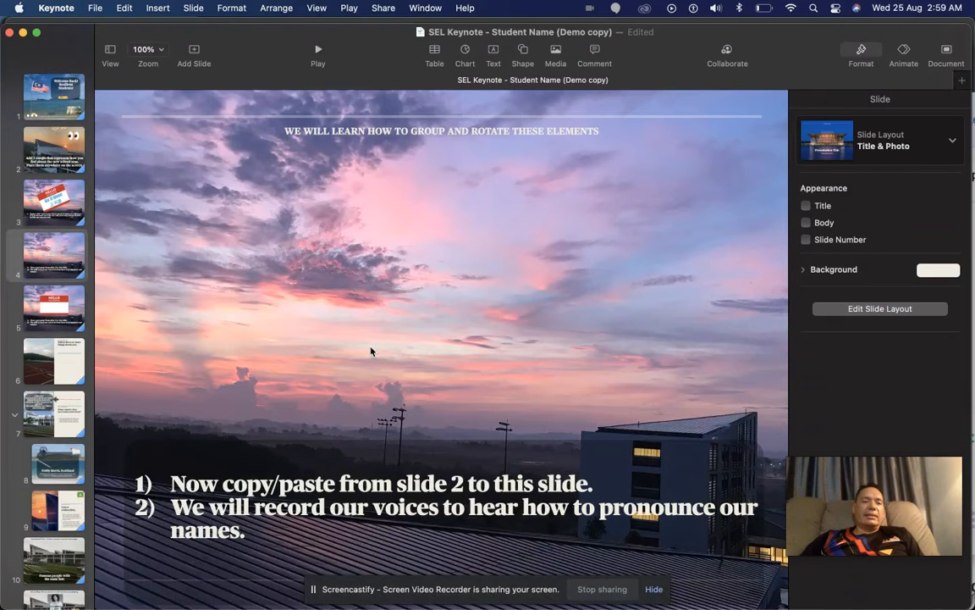
Delete slide 5, the duplicate slide with the blank name tag, and return to slide 4.
{"action": "left_click", "coordinate": [76, 310]}
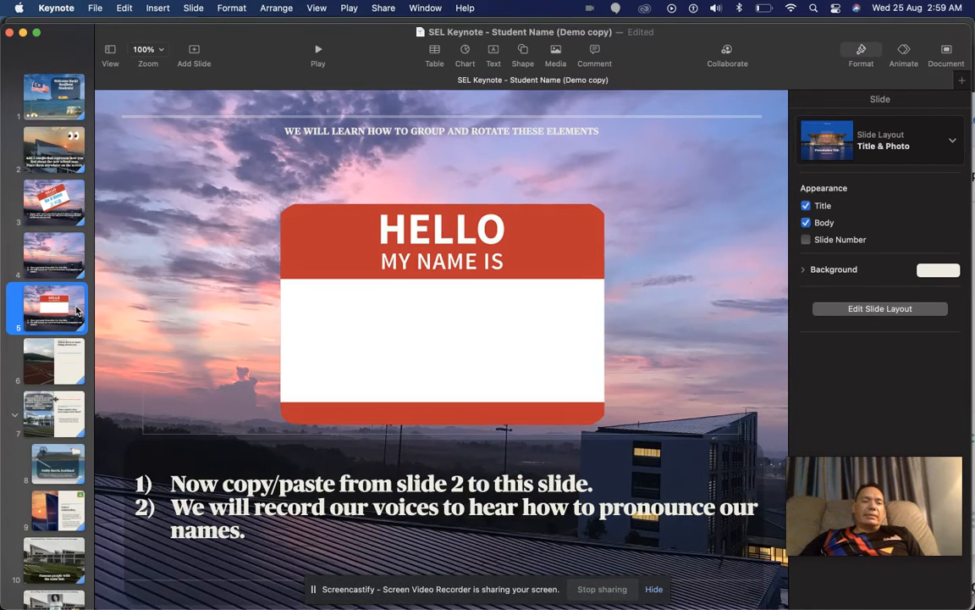
{"action": "key", "text": "Delete"}
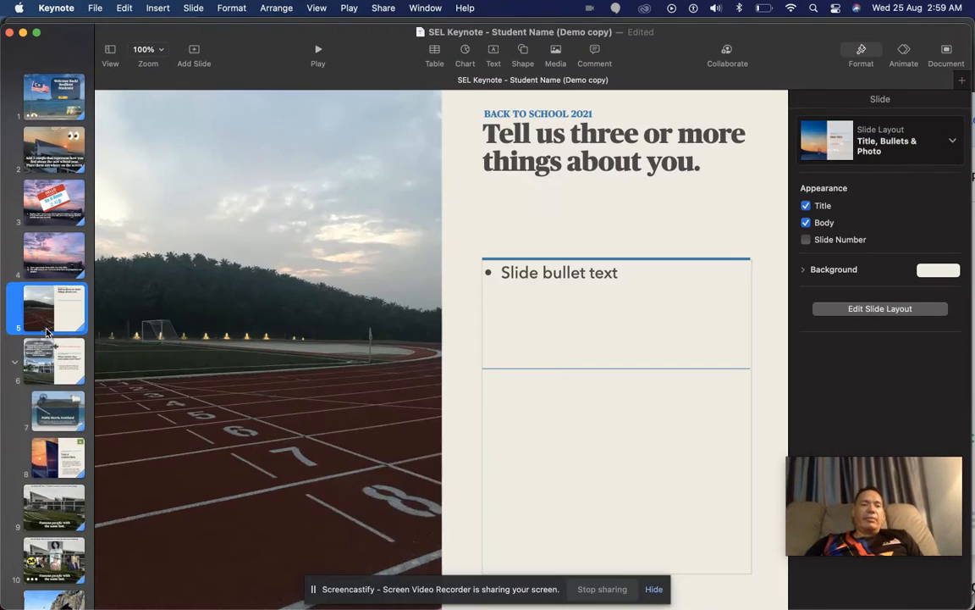
{"action": "left_click", "coordinate": [57, 207]}
{"action": "left_click", "coordinate": [53, 259]}
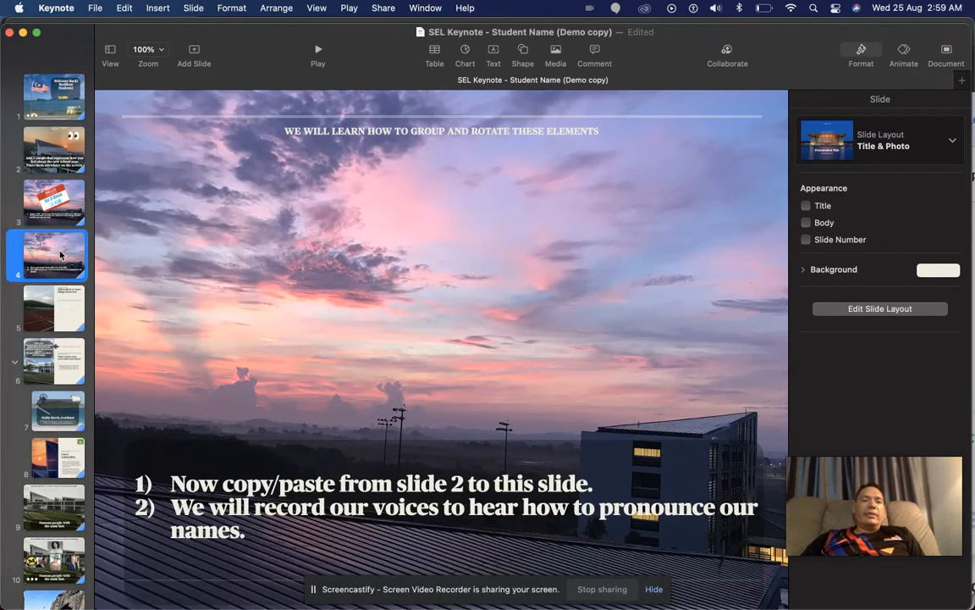
Delete the two placeholders behind slide 3's name tag, moving the tag aside and back to about X 244 pt, Y 51 pt.
{"action": "left_click", "coordinate": [68, 216]}
{"action": "left_click_drag", "start_coordinate": [438, 229], "coordinate": [577, 96]}
{"action": "left_click", "coordinate": [453, 359]}
{"action": "key", "text": "BackSpace"}
{"action": "left_click", "coordinate": [404, 353]}
{"action": "key", "text": "BackSpace"}
{"action": "left_click_drag", "start_coordinate": [508, 176], "coordinate": [358, 275]}
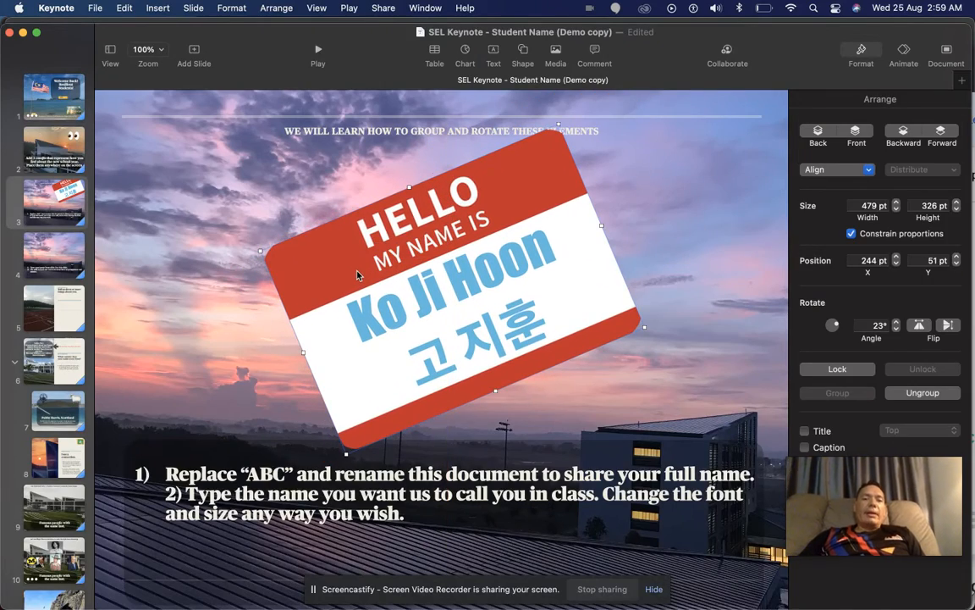
Paste the grouped name tag from slide 3 onto slide 4 and position it at about X 228 pt, Y 41 pt.
{"action": "left_click", "coordinate": [63, 249]}
{"action": "key", "text": "super+v"}
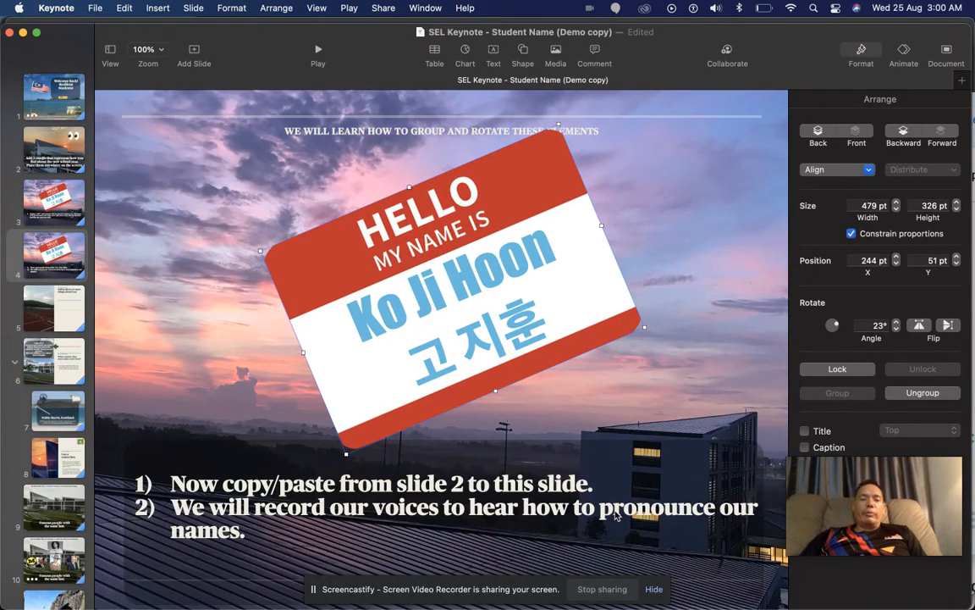
{"action": "mouse_move", "coordinate": [459, 327]}
{"action": "left_mouse_down"}
{"action": "mouse_move", "coordinate": [437, 305]}
{"action": "mouse_move", "coordinate": [448, 320]}
{"action": "left_mouse_up"}
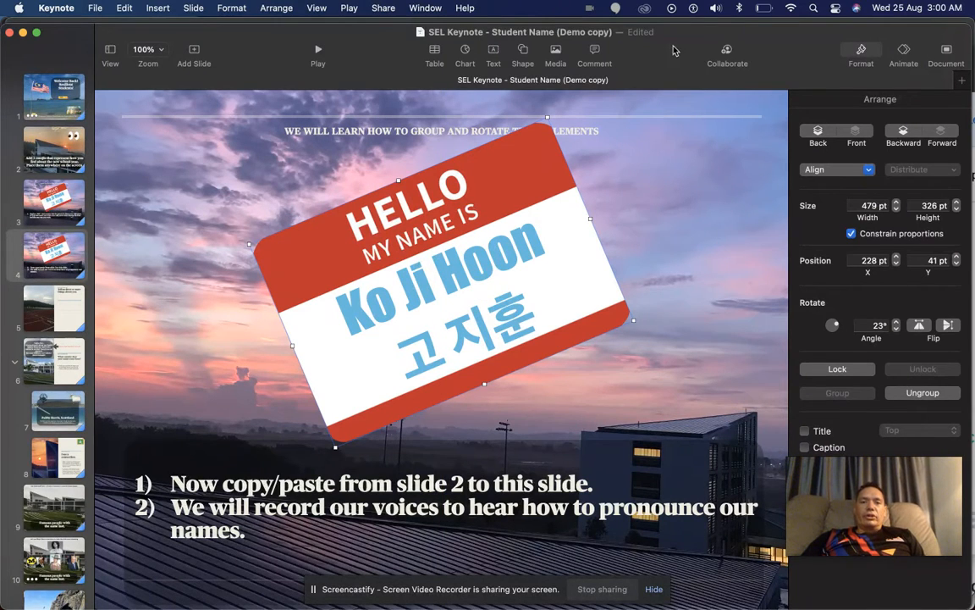
Record an audio clip of about 7 seconds pronouncing the name for slide 4.
{"action": "left_click", "coordinate": [558, 53]}
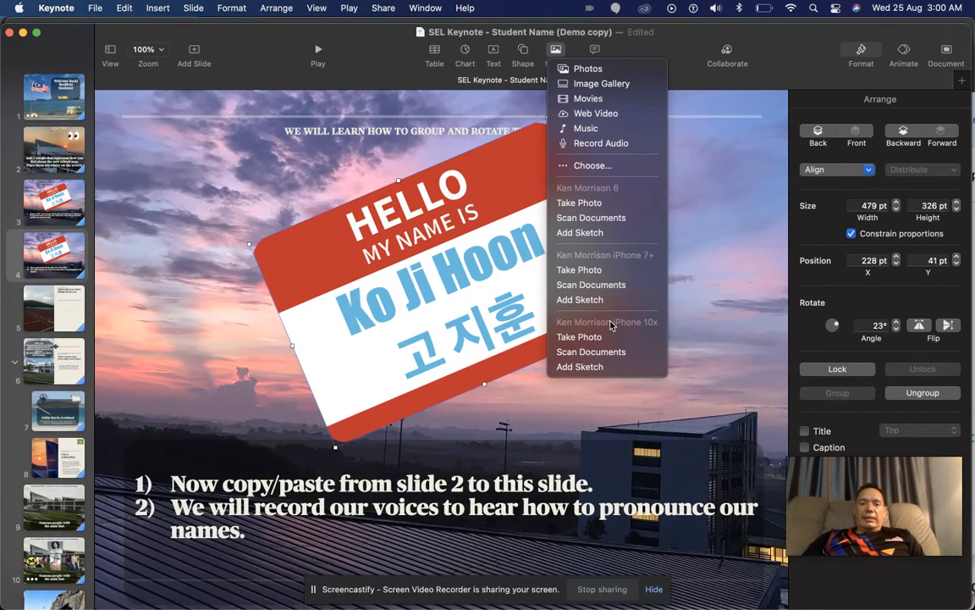
{"action": "left_click", "coordinate": [604, 149]}
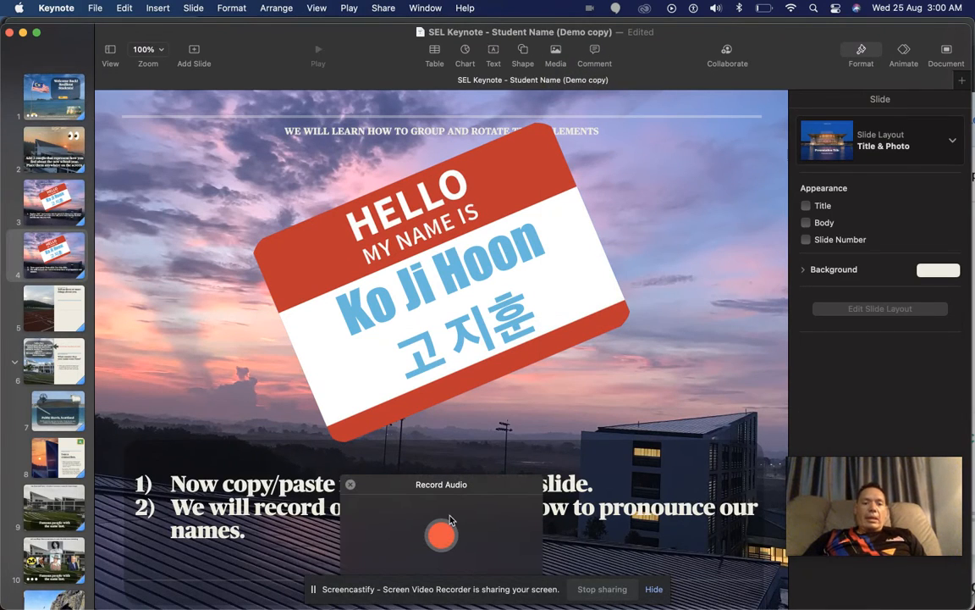
{"action": "left_click", "coordinate": [440, 534]}
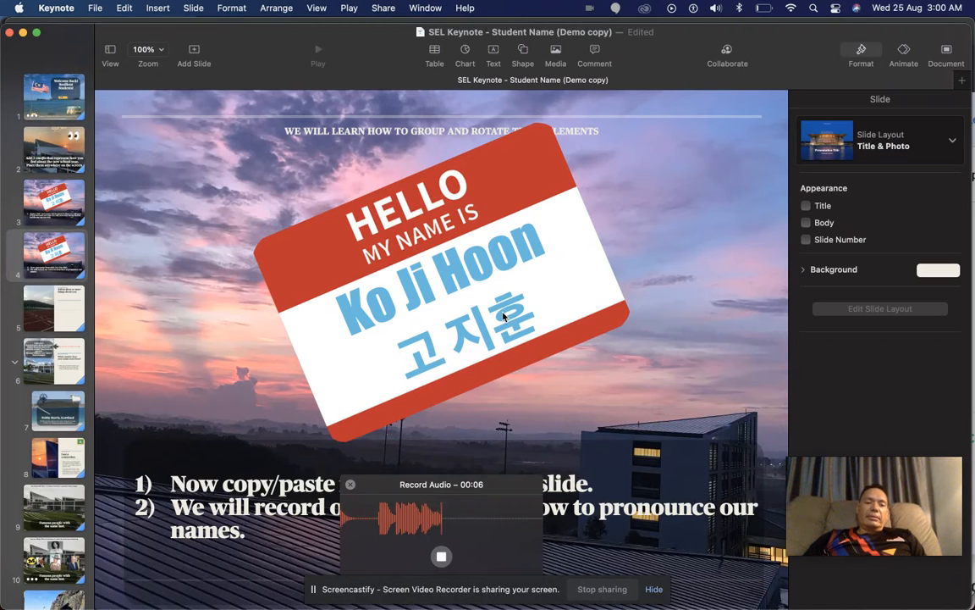
{"action": "left_click", "coordinate": [442, 556]}
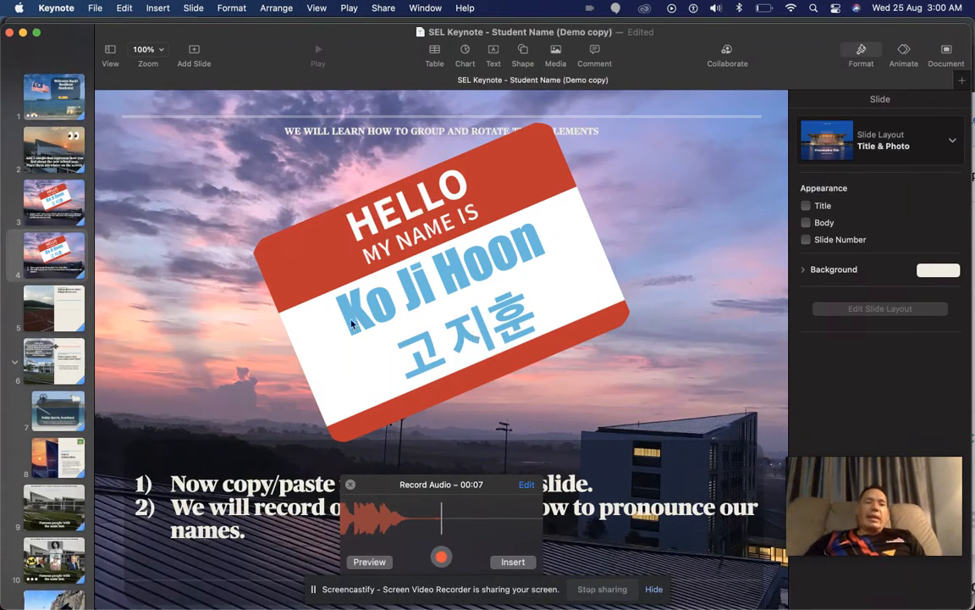
Trim the silent parts from the start and end of the audio recording.
{"action": "left_click", "coordinate": [390, 347]}
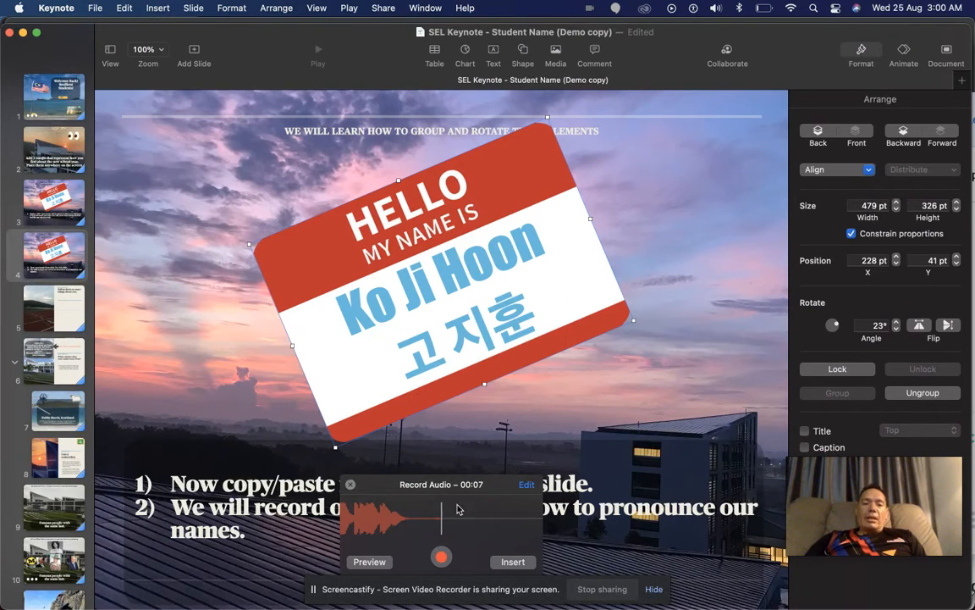
{"action": "left_click", "coordinate": [527, 484]}
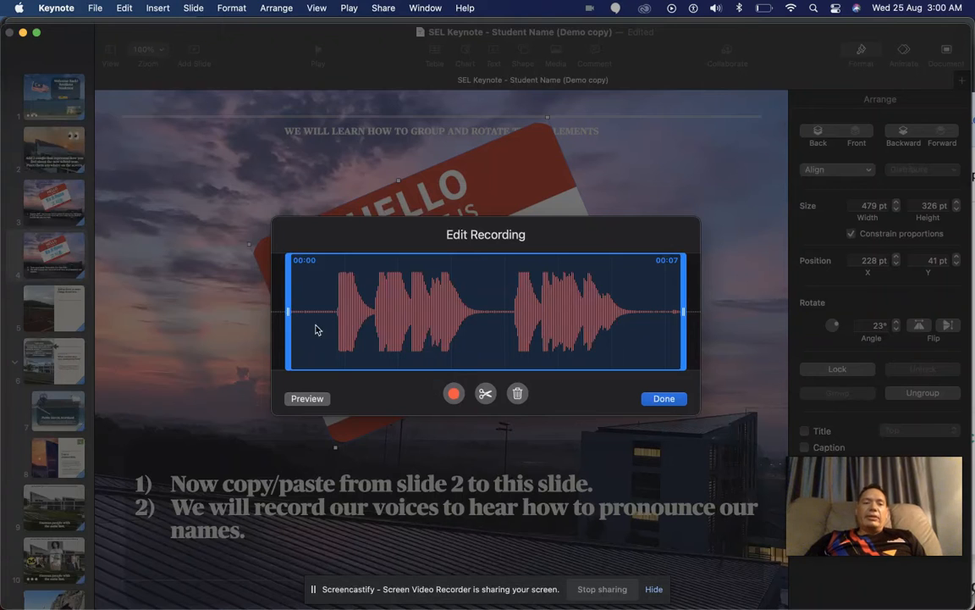
{"action": "left_click_drag", "start_coordinate": [289, 311], "coordinate": [324, 310]}
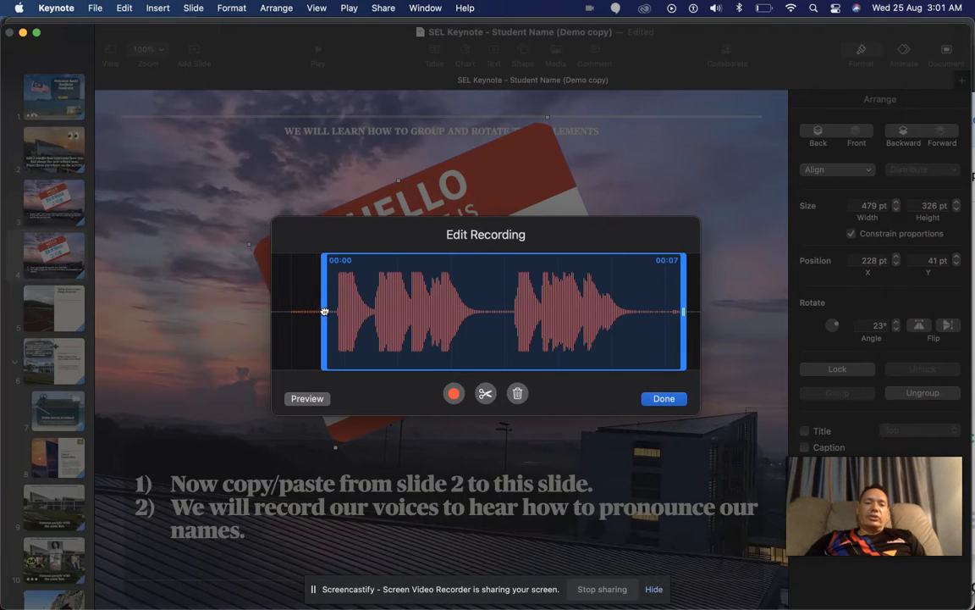
{"action": "left_click_drag", "start_coordinate": [682, 315], "coordinate": [638, 312]}
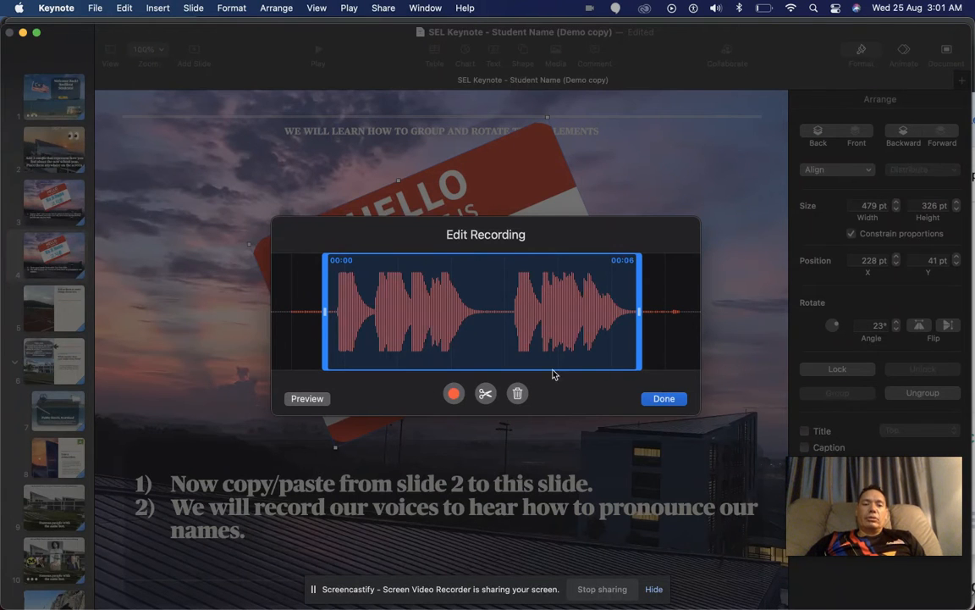
{"action": "left_click", "coordinate": [485, 394]}
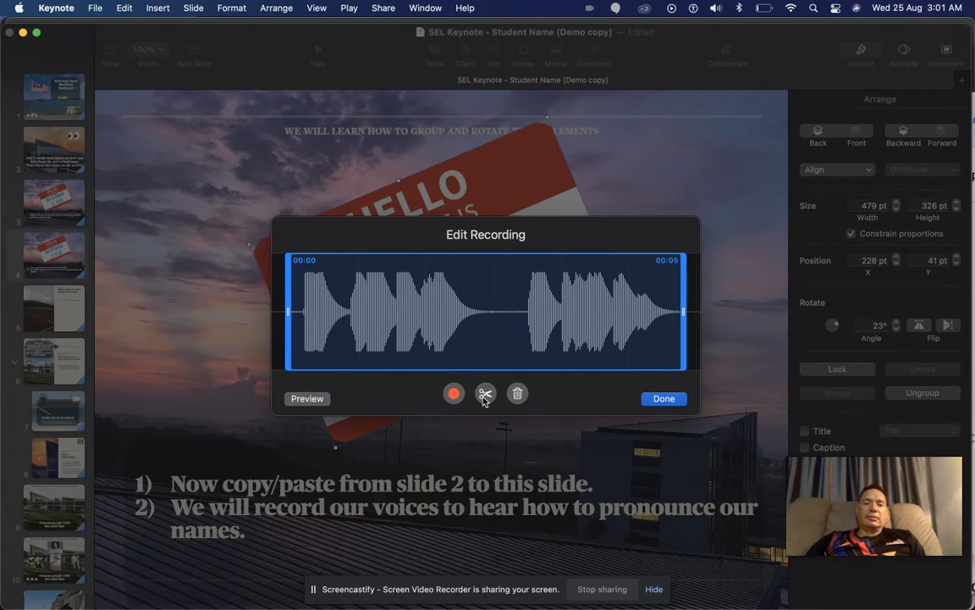
Preview the trimmed recording, finish editing it and insert it on slide 4.
{"action": "left_click", "coordinate": [321, 405]}
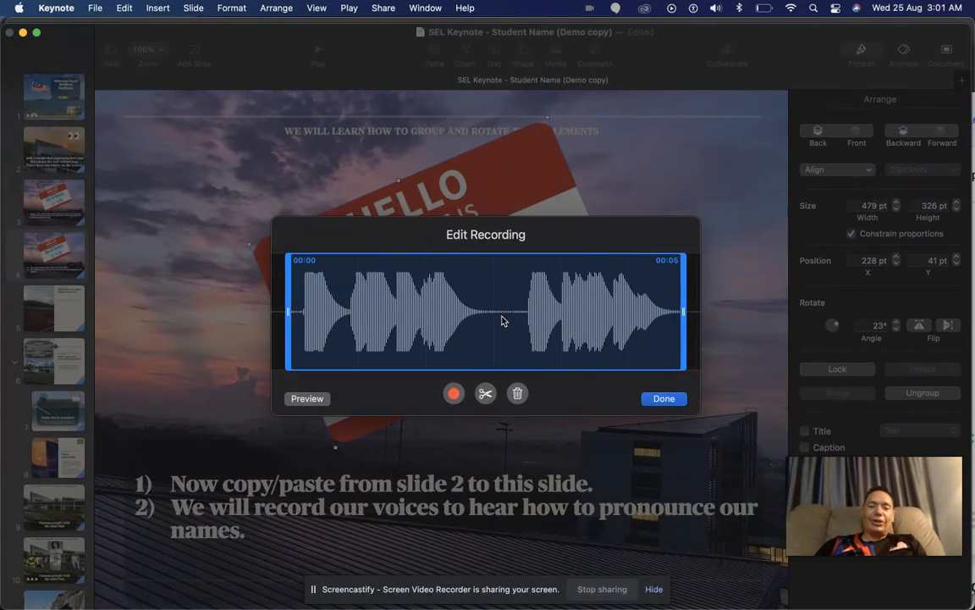
{"action": "left_click", "coordinate": [664, 398]}
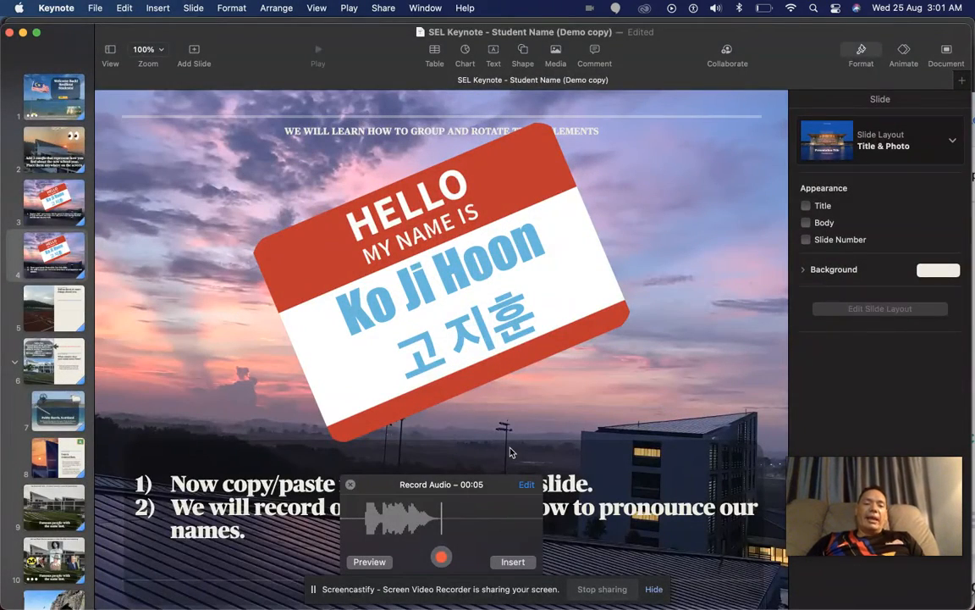
{"action": "left_click", "coordinate": [518, 562]}
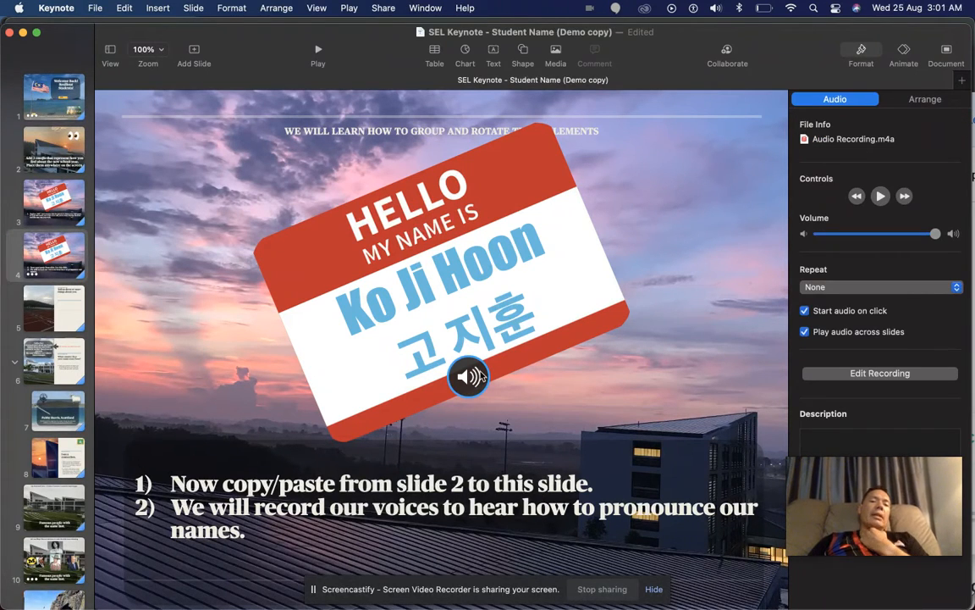
Place the audio icon in the name tag's white area to the right of the name and test its playback.
{"action": "left_click_drag", "start_coordinate": [469, 379], "coordinate": [572, 283]}
{"action": "left_click", "coordinate": [575, 282]}
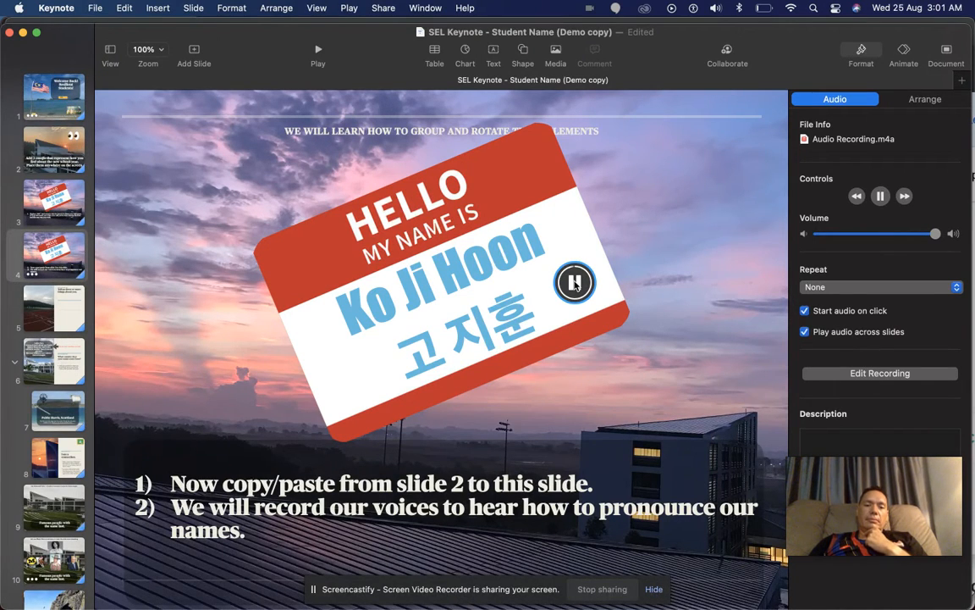
{"action": "left_click", "coordinate": [576, 283]}
{"action": "left_click", "coordinate": [581, 282]}
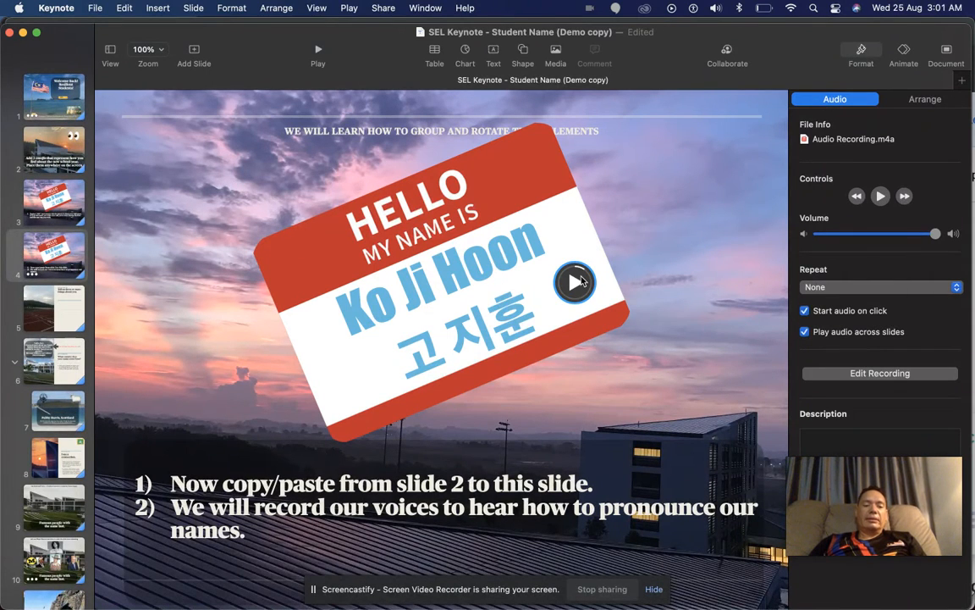
Cut the audio recording from slide 4 and paste it onto slide 3.
{"action": "key", "text": "super+x"}
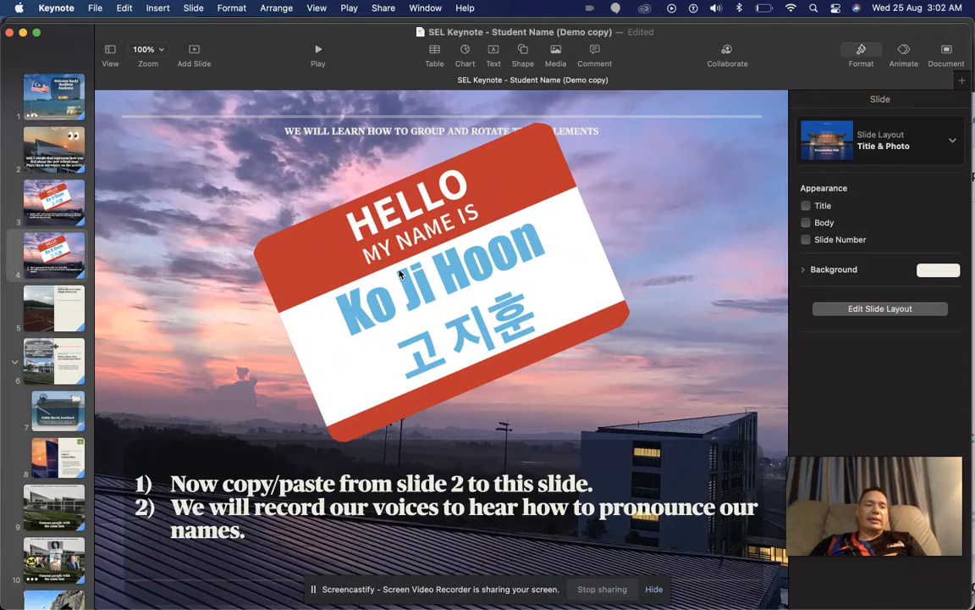
{"action": "left_click", "coordinate": [59, 206]}
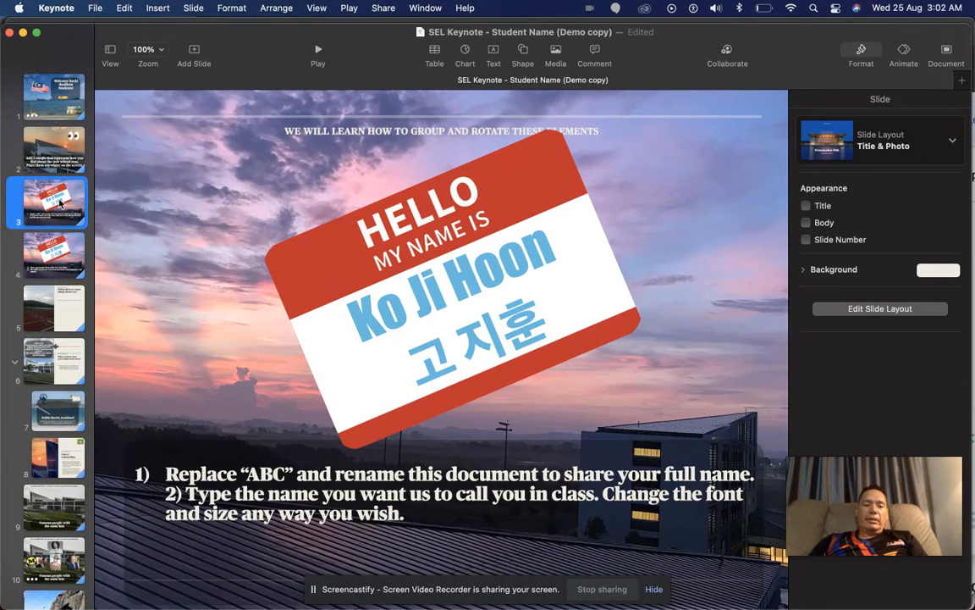
{"action": "key", "text": "super+v"}
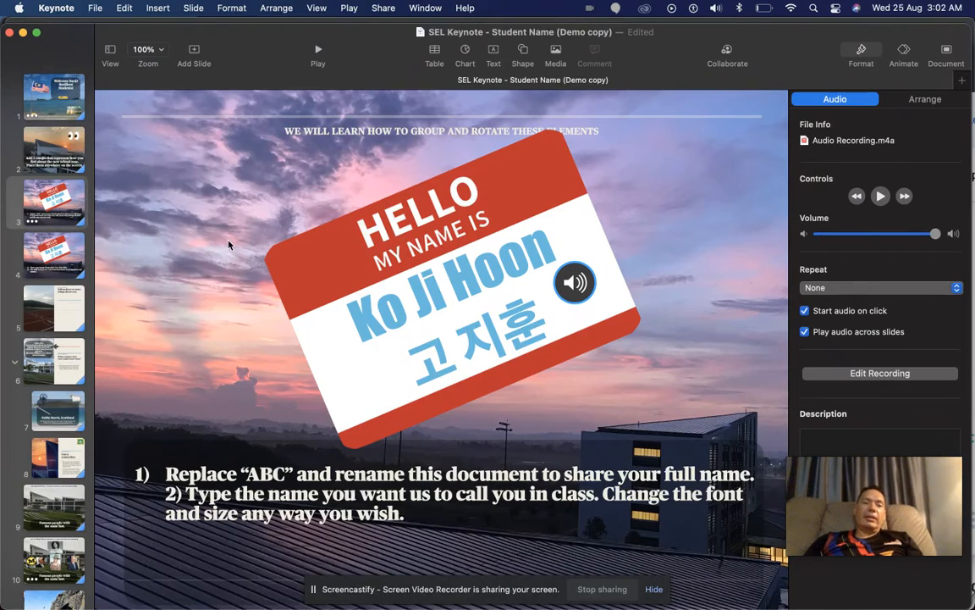
Ungroup the name tag on slide 3 so its image and text are separate objects.
{"action": "left_click", "coordinate": [378, 309]}
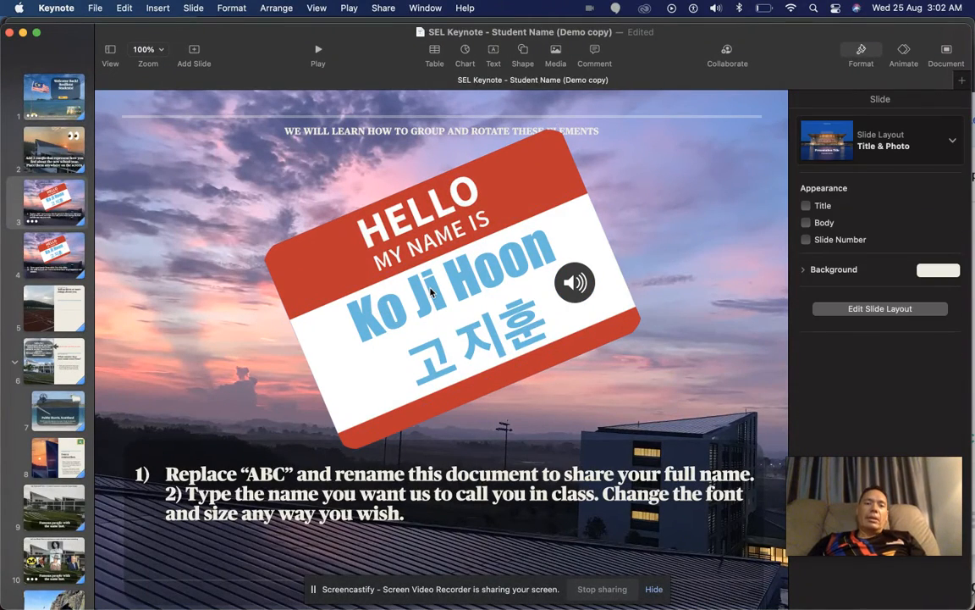
{"action": "left_click", "coordinate": [431, 291]}
{"action": "right_click", "coordinate": [431, 291]}
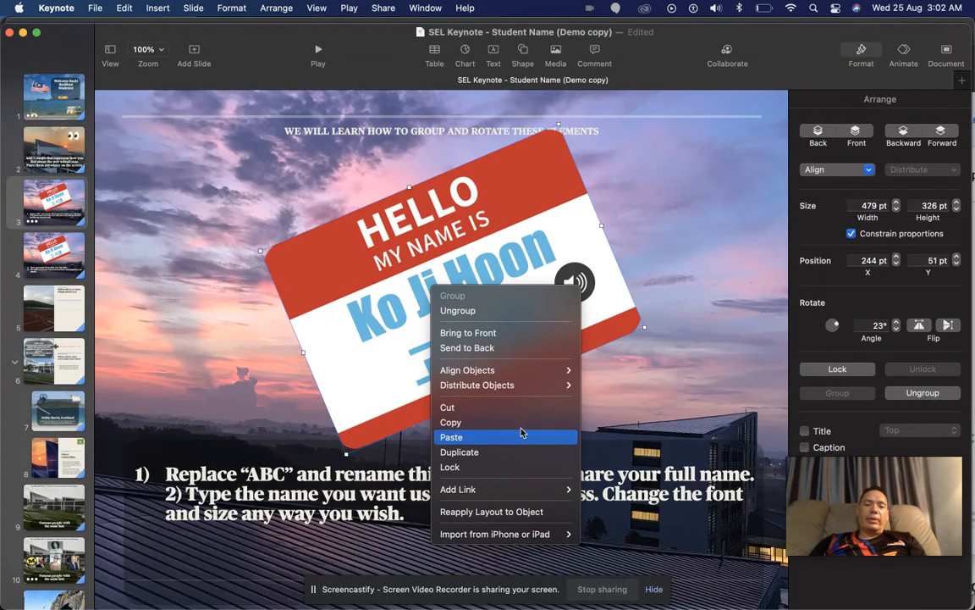
{"action": "left_click", "coordinate": [489, 311]}
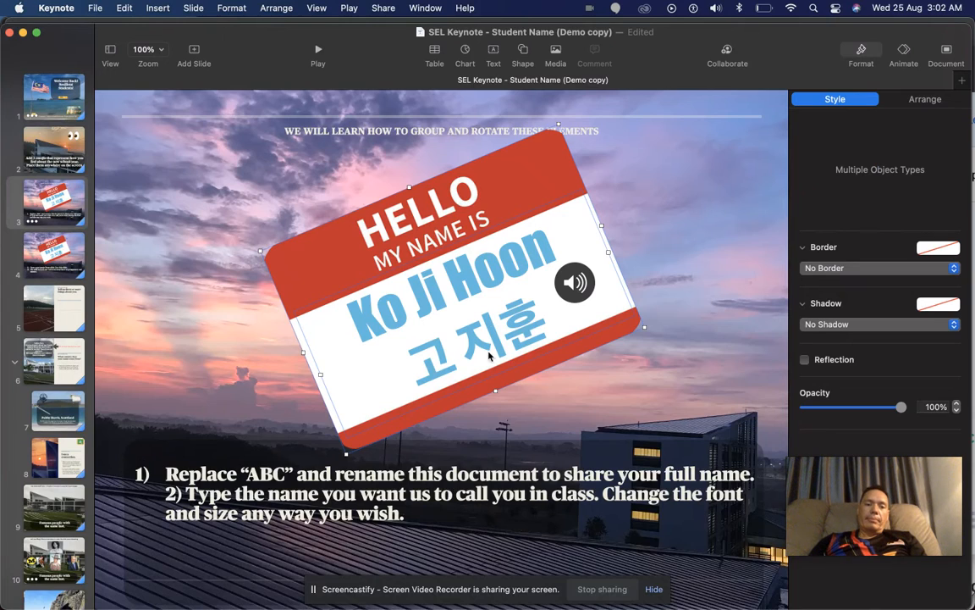
Add the teacher's title and surname to the name tag text, on a separate line below the Korean name.
{"action": "double_click", "coordinate": [474, 330]}
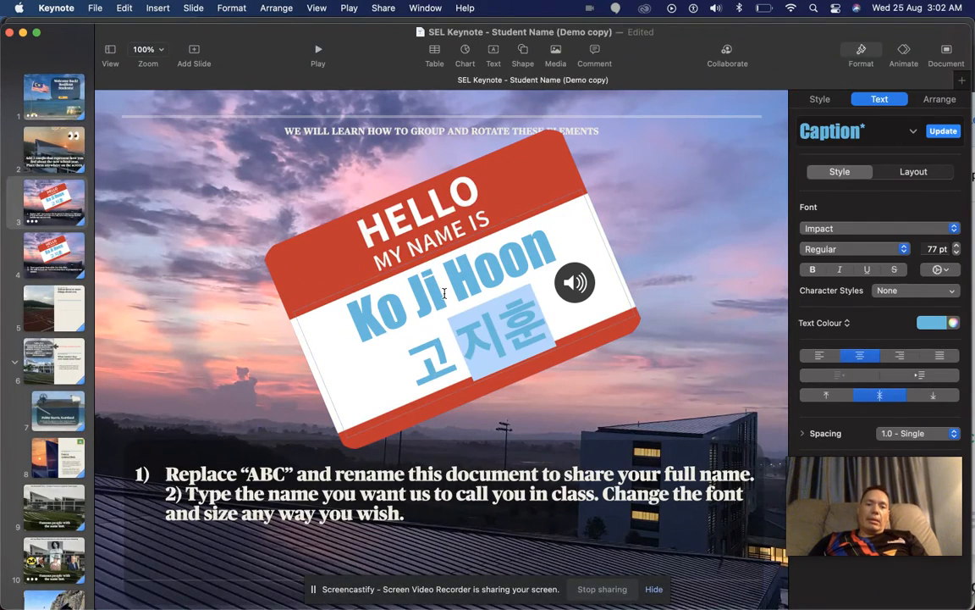
{"action": "triple_click", "coordinate": [443, 293]}
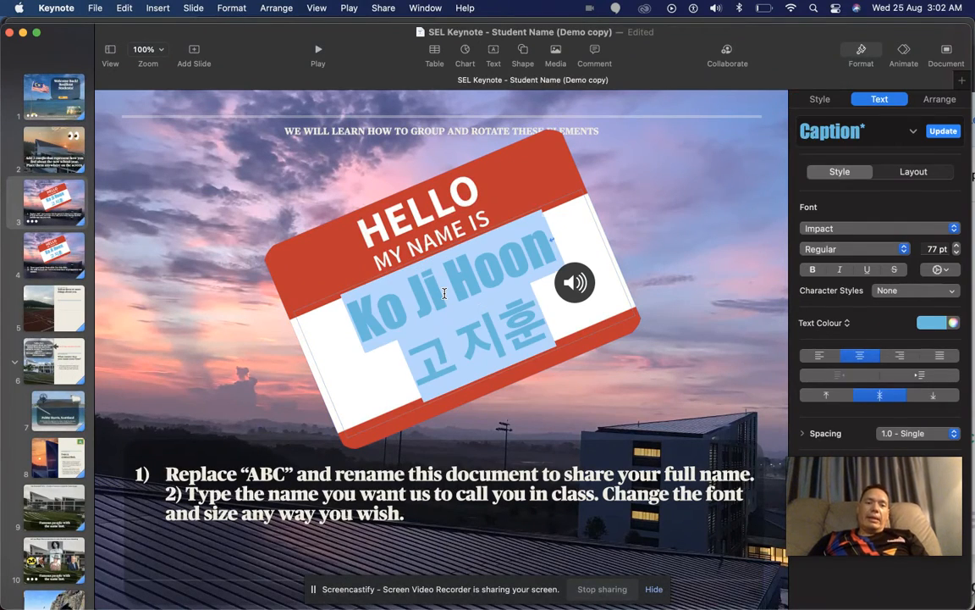
{"action": "left_click", "coordinate": [555, 326]}
{"action": "type", "text": "M"}
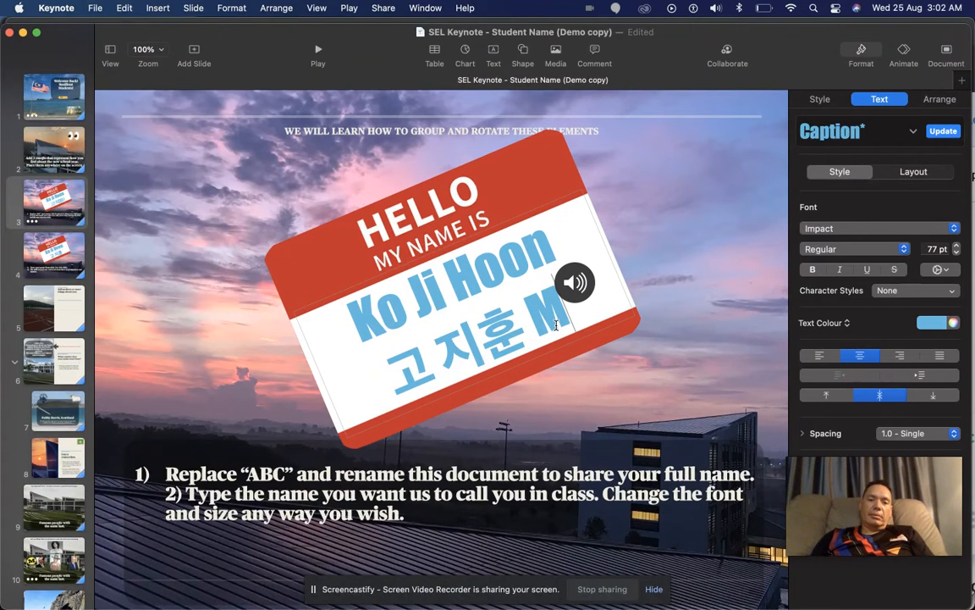
{"action": "type", "text": "r. Morrison"}
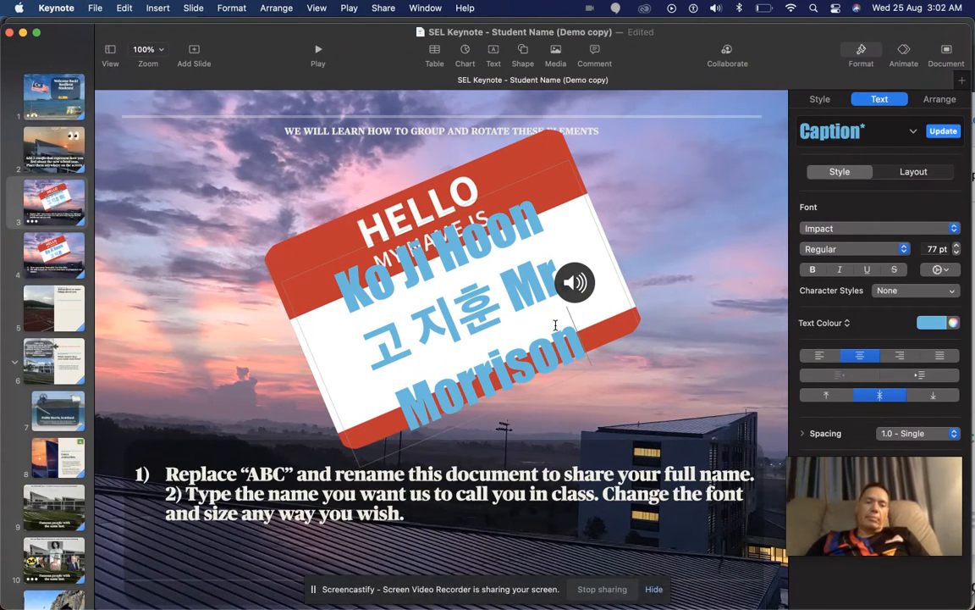
{"action": "left_click", "coordinate": [514, 298]}
{"action": "key", "text": "Return"}
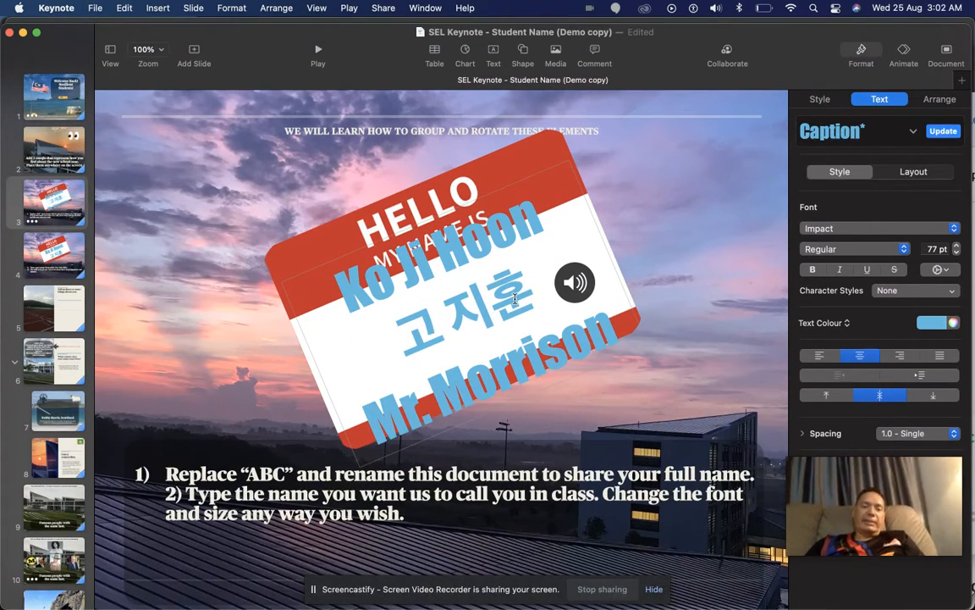
Reduce all three lines of the name tag text to a font size of 60 pt.
{"action": "key", "text": "super+a"}
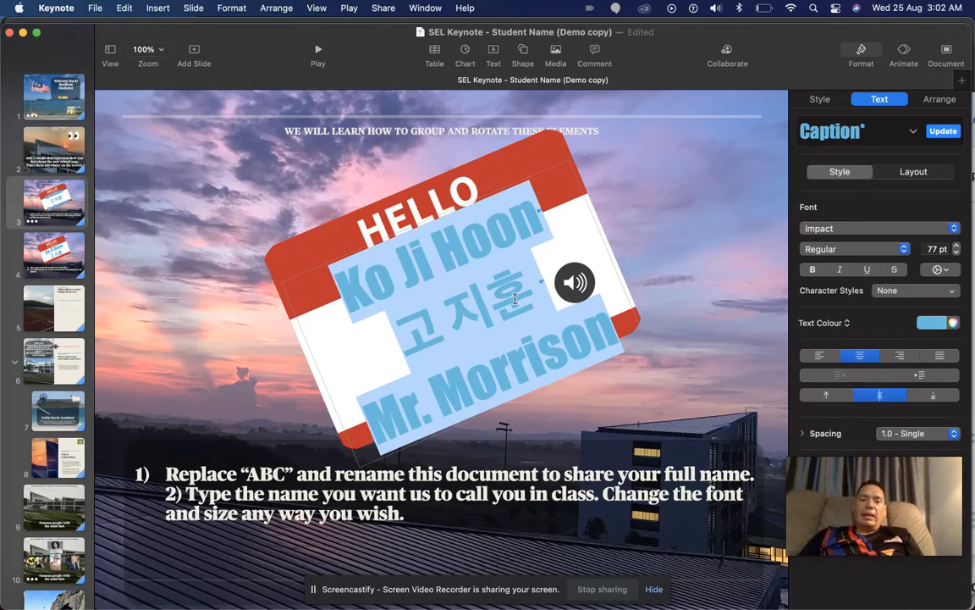
{"action": "left_click", "coordinate": [957, 254]}
{"action": "left_click", "coordinate": [957, 253]}
{"action": "left_click", "coordinate": [957, 253]}
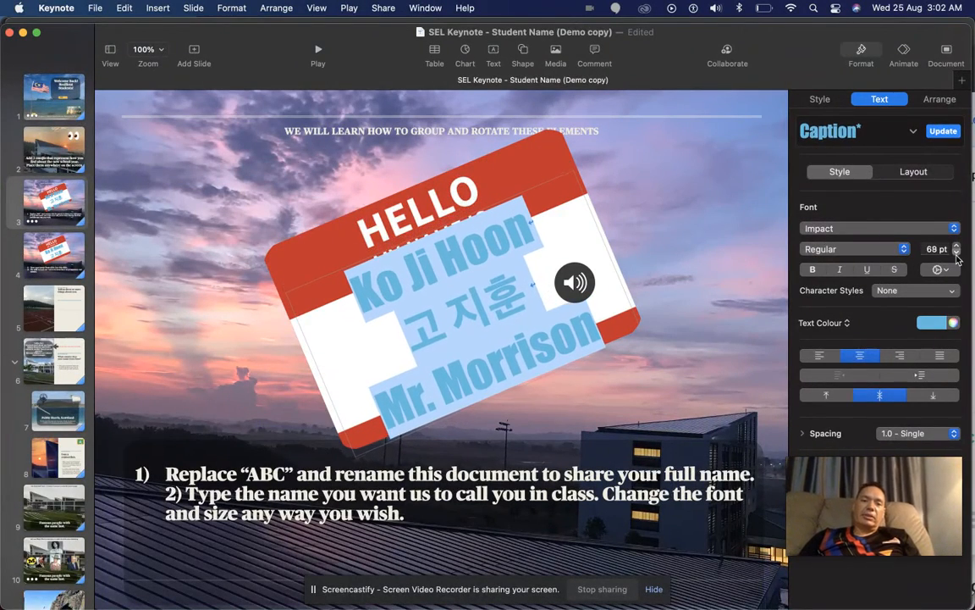
{"action": "left_click", "coordinate": [957, 254]}
{"action": "left_click", "coordinate": [957, 253]}
{"action": "left_click", "coordinate": [957, 253]}
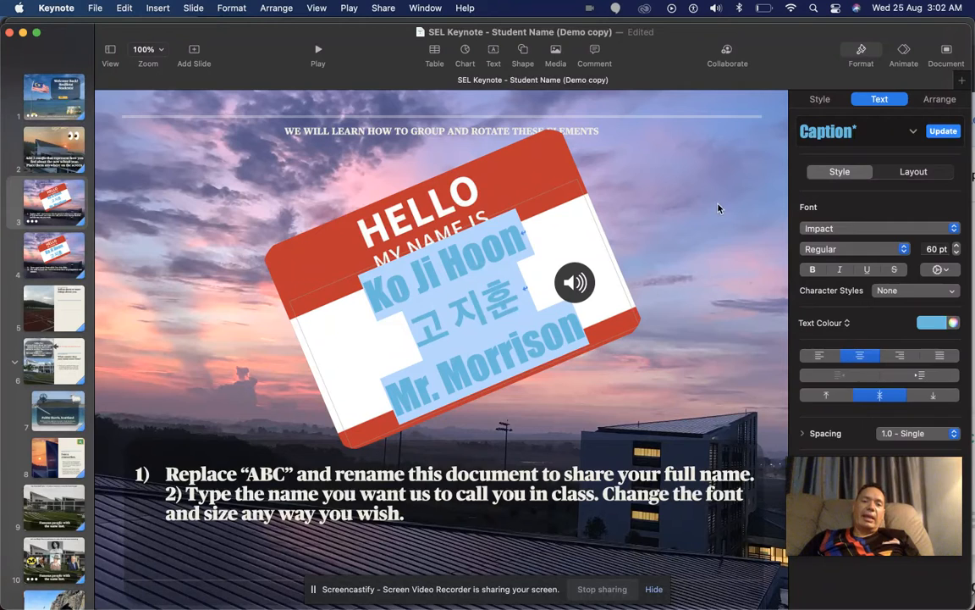
Enlarge the name tag image so its white area holds all three lines of the name text.
{"action": "left_click", "coordinate": [722, 235]}
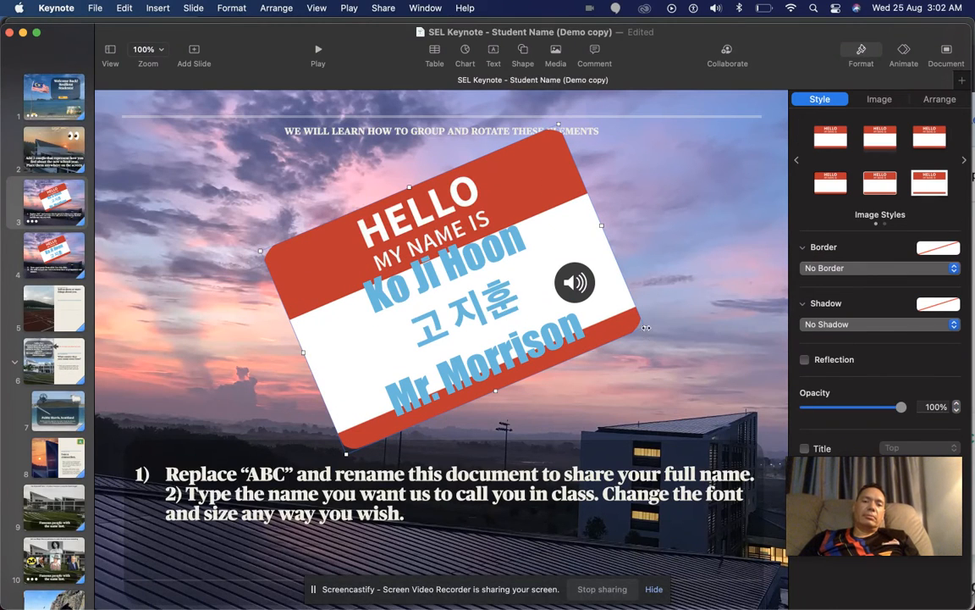
{"action": "left_click_drag", "start_coordinate": [646, 334], "coordinate": [742, 356]}
{"action": "left_click_drag", "start_coordinate": [599, 223], "coordinate": [542, 191]}
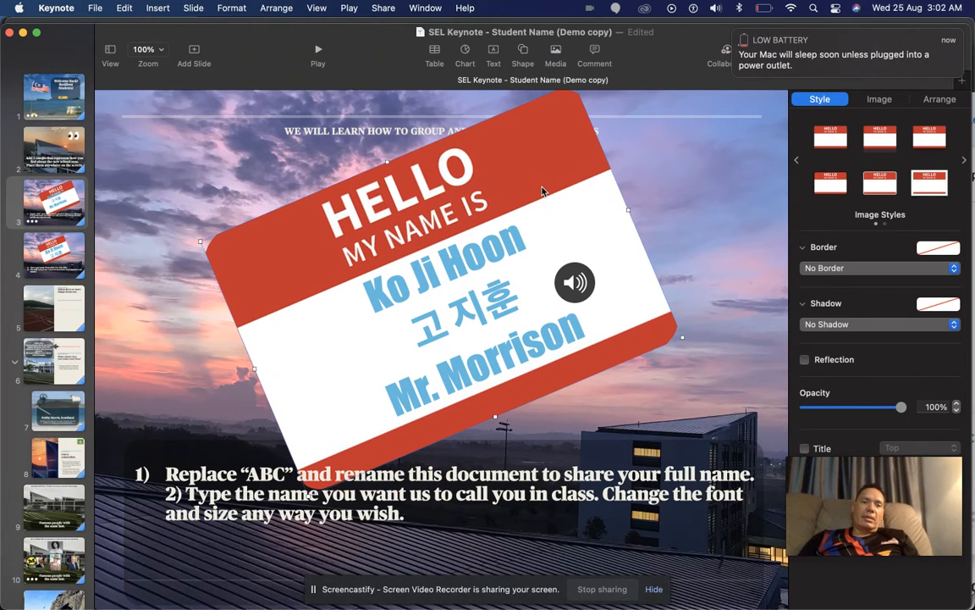
Delete the heading about grouping and rotating elements, and move the numbered instructions down below the name tag.
{"action": "left_click", "coordinate": [333, 124]}
{"action": "key", "text": "Delete"}
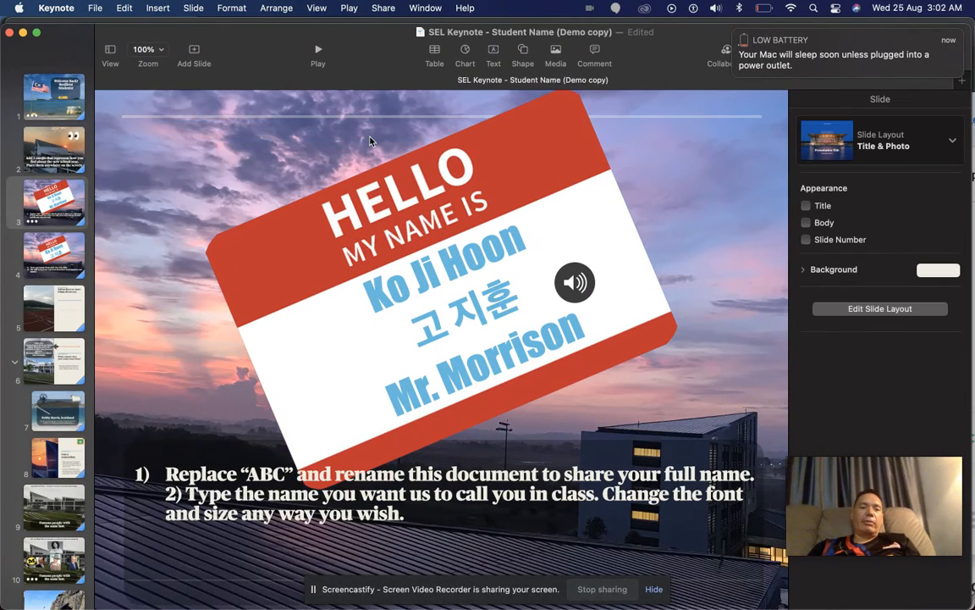
{"action": "left_click_drag", "start_coordinate": [266, 519], "coordinate": [262, 562]}
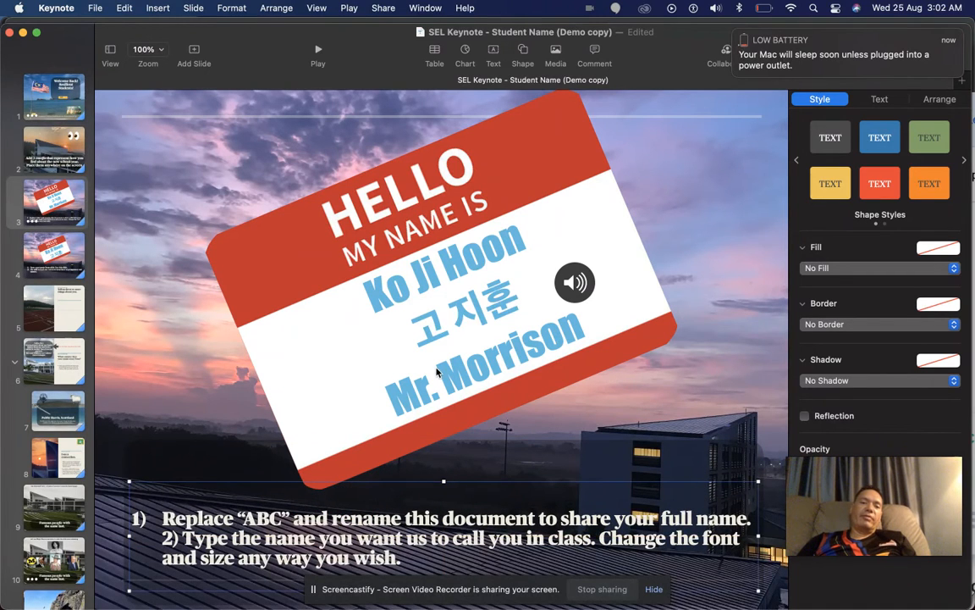
Nudge the name text slightly left within the tag's white area and group it with the tag image.
{"action": "left_click_drag", "start_coordinate": [437, 306], "coordinate": [432, 302]}
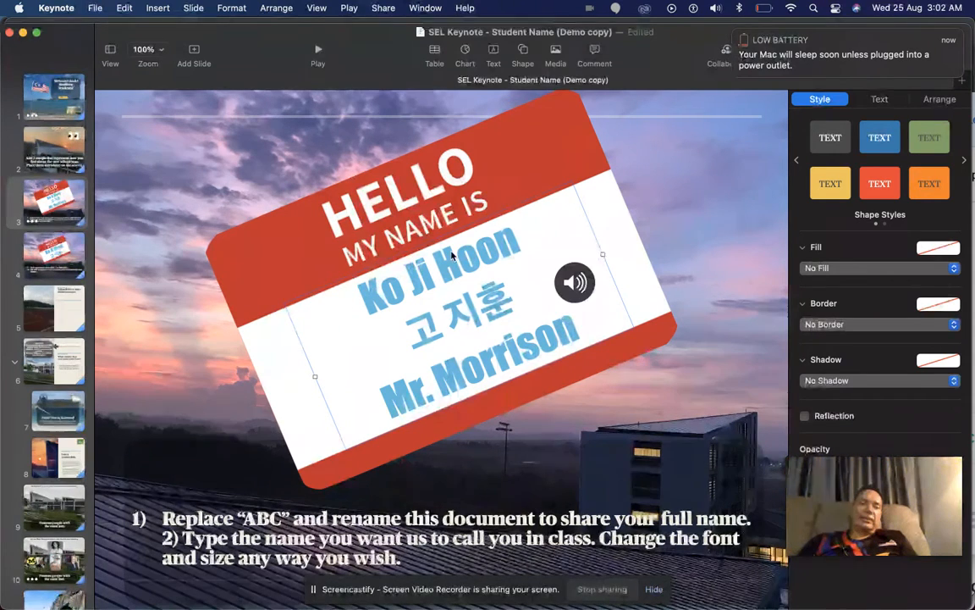
{"action": "left_click", "coordinate": [491, 310]}
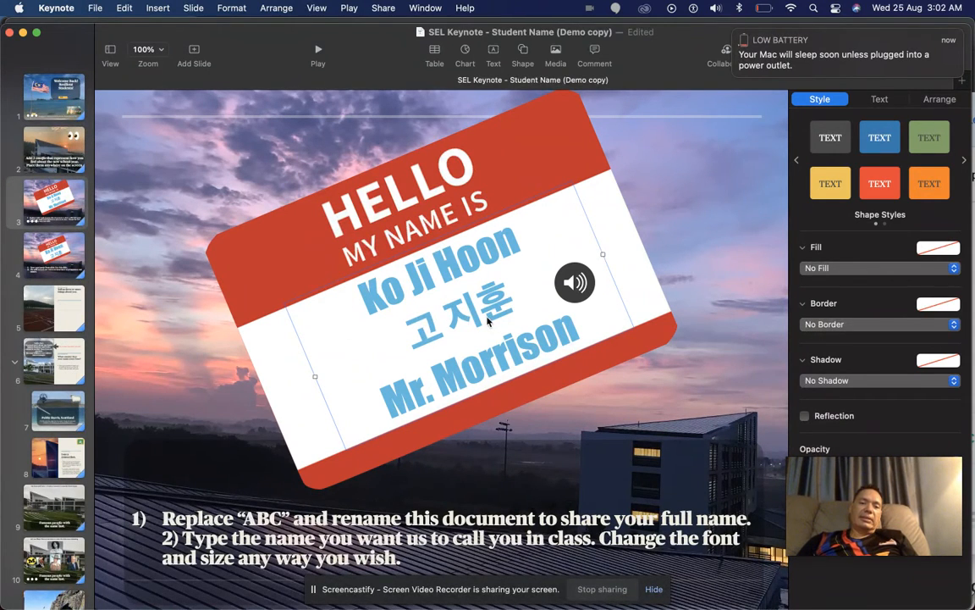
{"action": "left_click", "coordinate": [449, 282]}
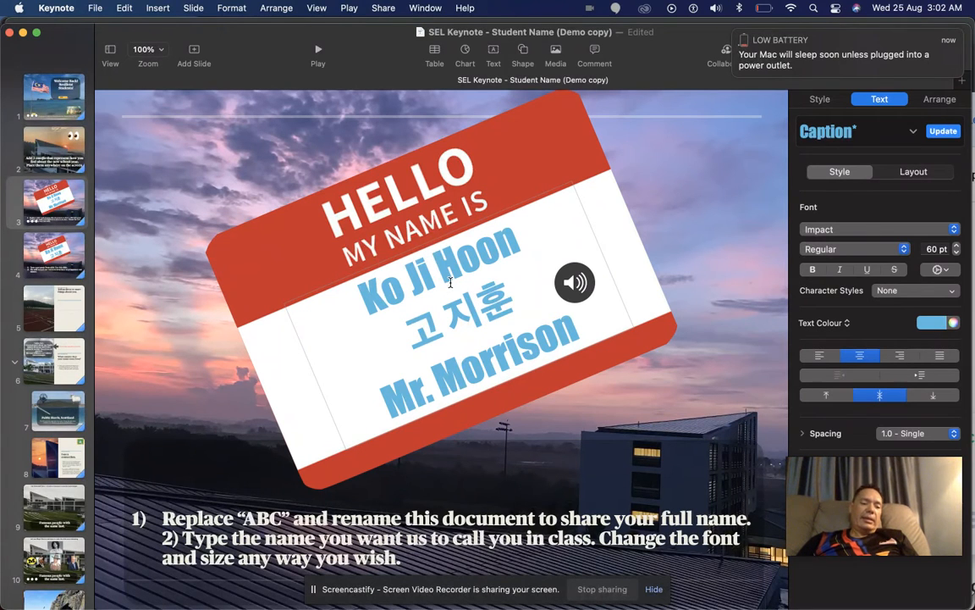
{"action": "left_click", "coordinate": [568, 157], "text": "shift"}
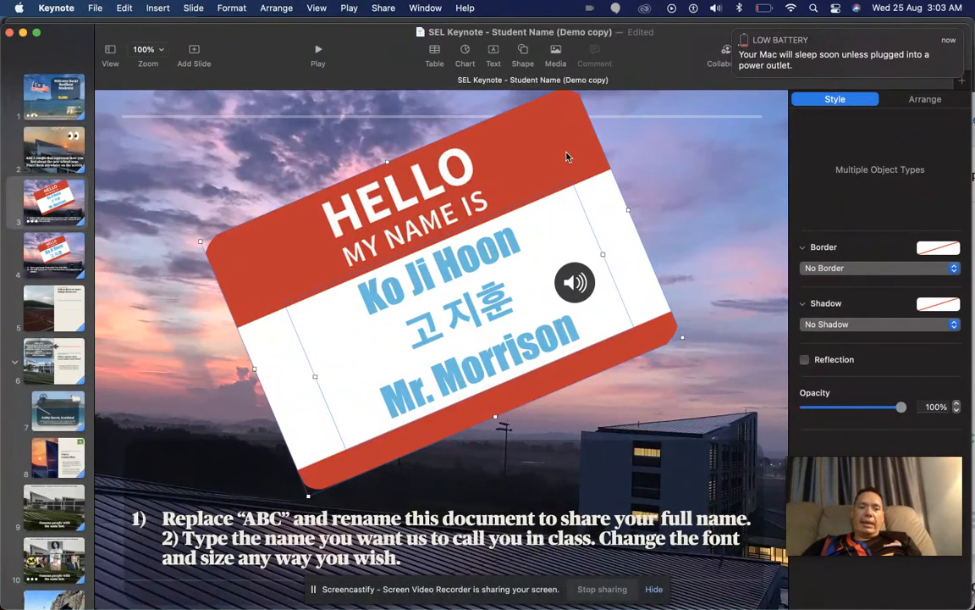
{"action": "right_click", "coordinate": [567, 155]}
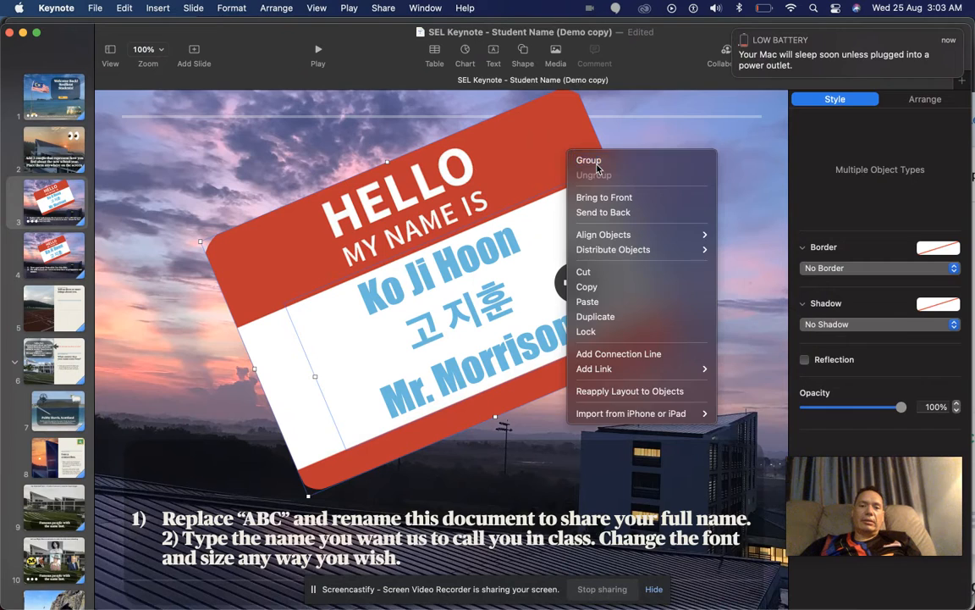
{"action": "left_click", "coordinate": [586, 146]}
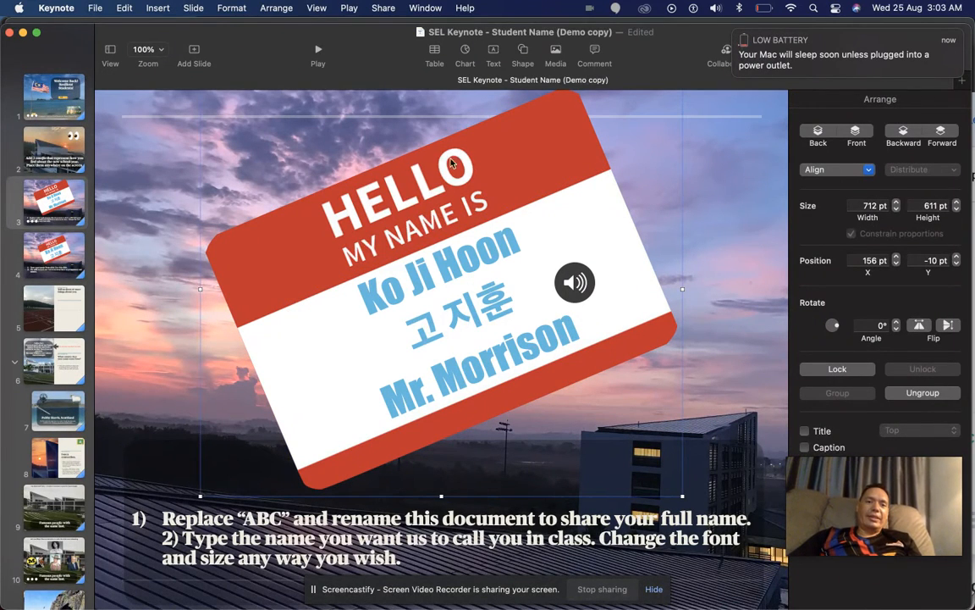
Rotate the grouped name tag clockwise to an angle of about 346° so it tilts less.
{"action": "left_click", "coordinate": [708, 214]}
{"action": "left_click", "coordinate": [615, 206]}
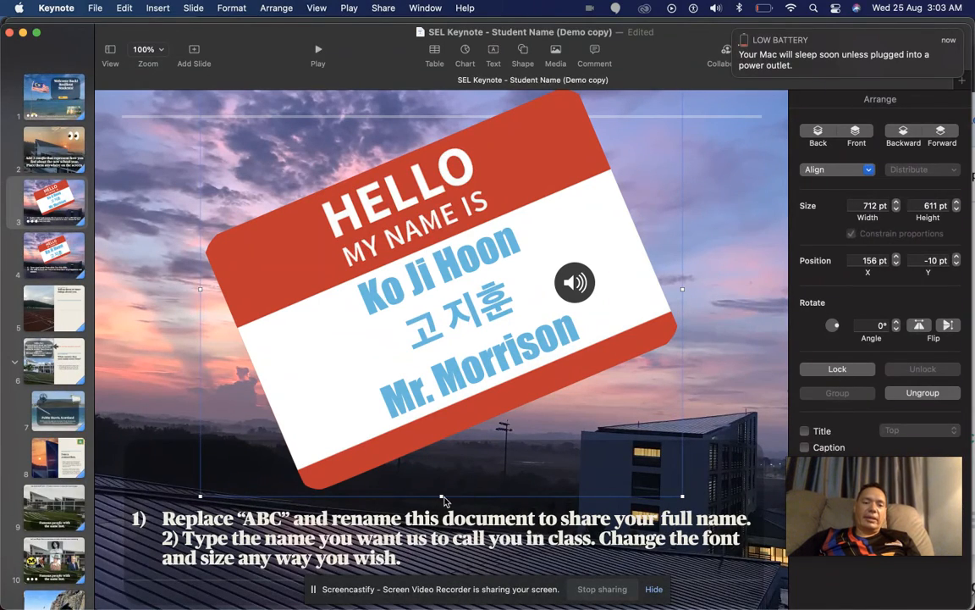
{"action": "left_click_drag", "start_coordinate": [441, 499], "coordinate": [391, 485]}
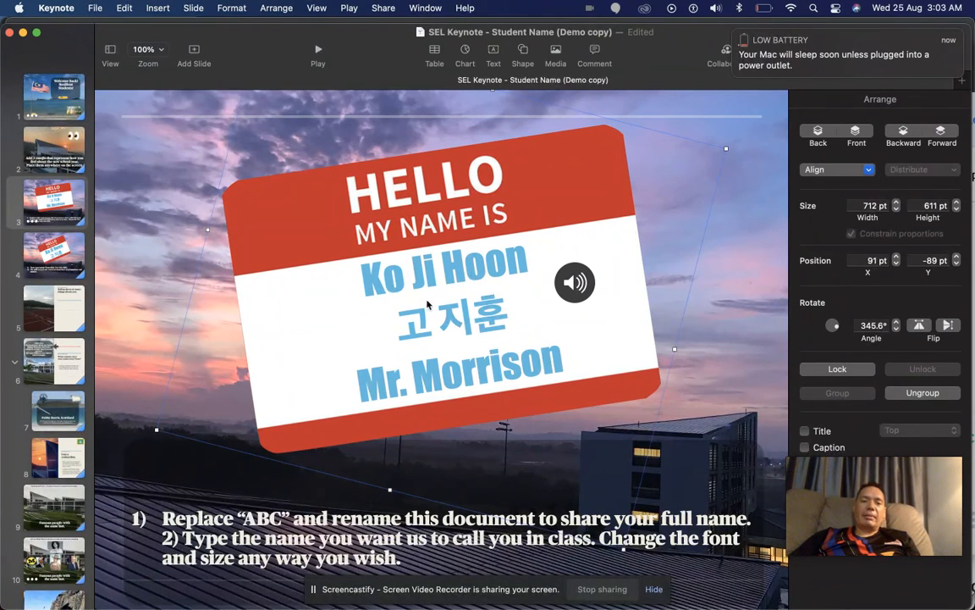